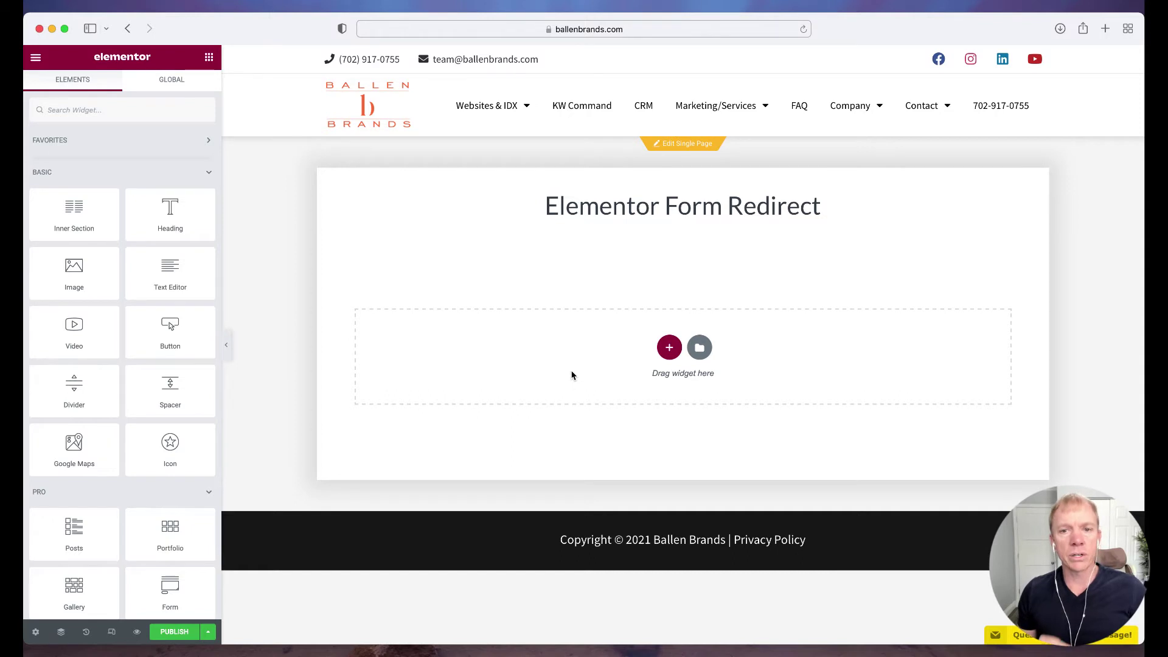
Place a Form widget from the Pro elements into the empty section below the page heading.
scroll(172, 402, "down", 3)
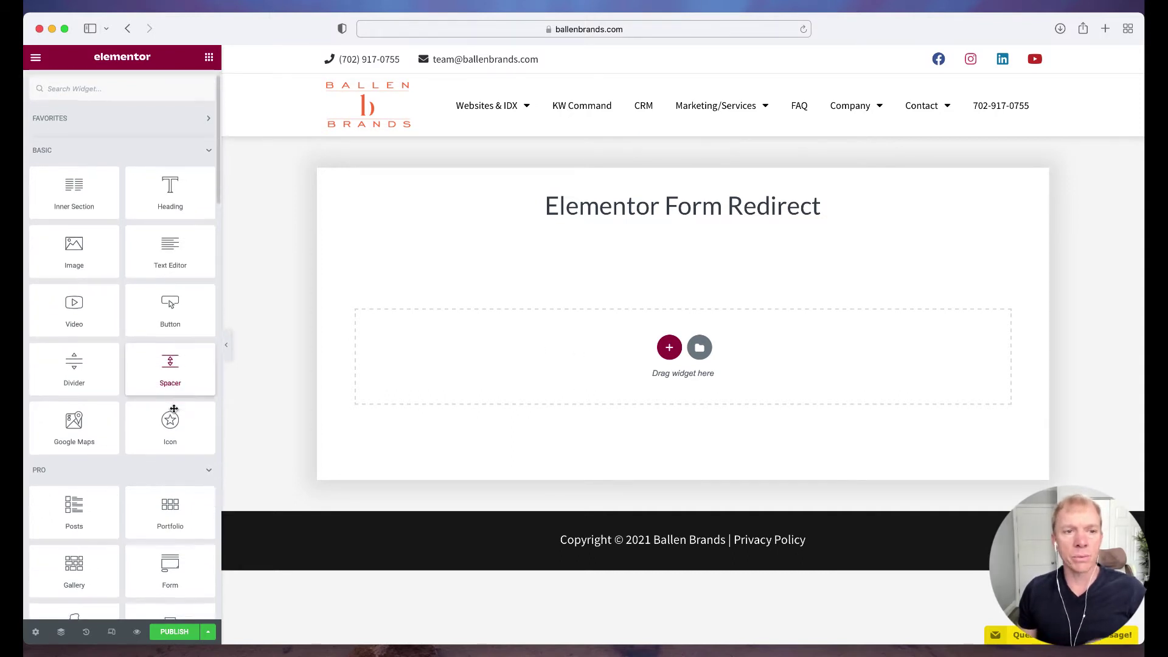
scroll(174, 408, "down", 2)
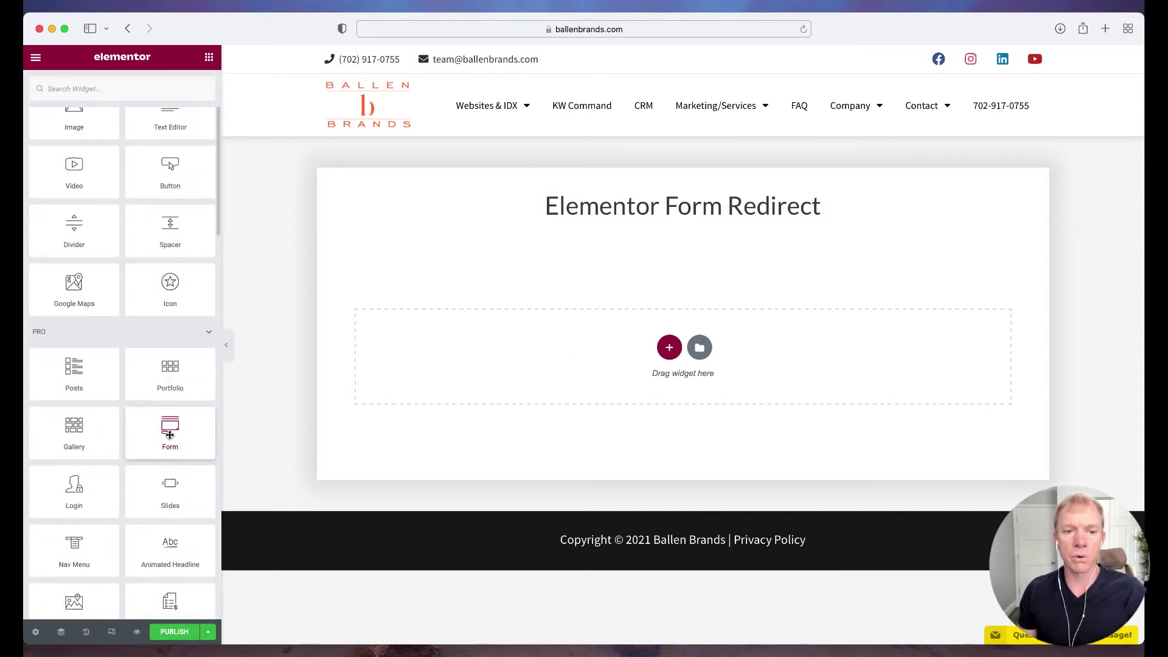
left_click_drag(170, 434, 639, 365)
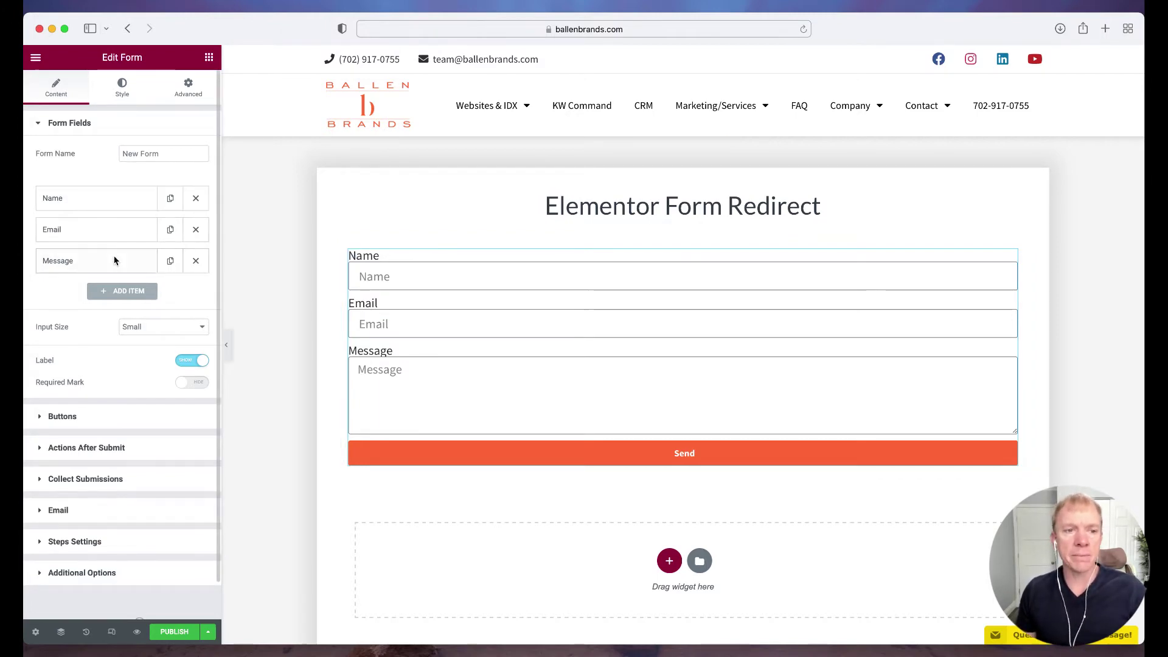
Expand the form's Buttons and Actions After Submit settings, showing Collect Submissions and Email.
scroll(122, 292, "down", 2)
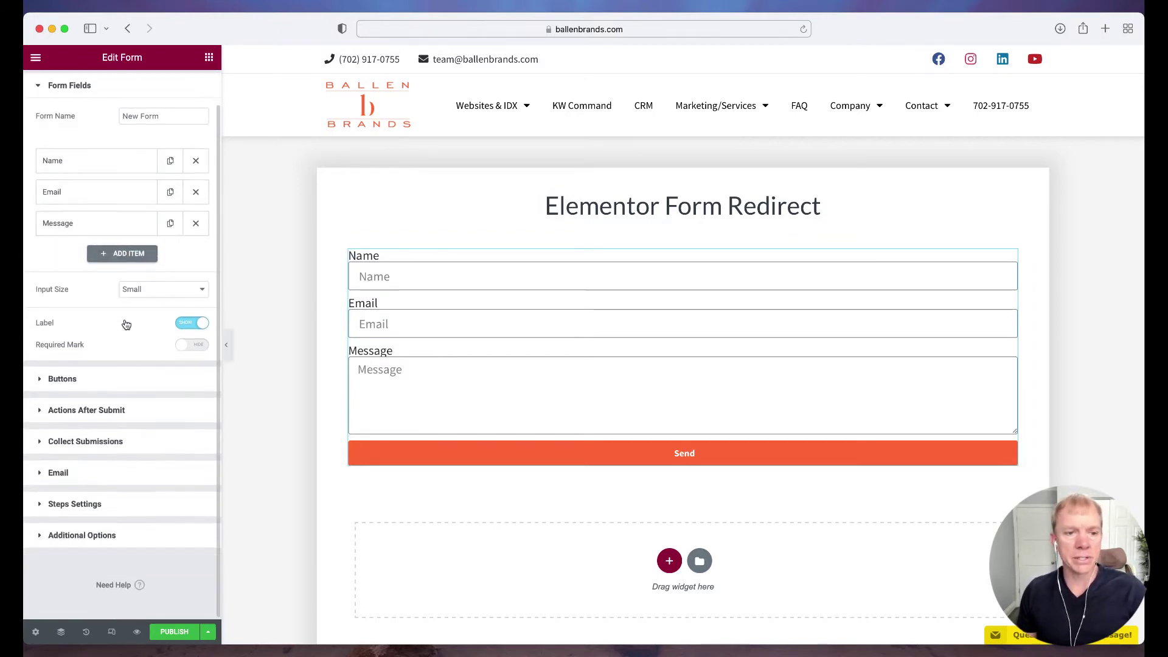
left_click(119, 378)
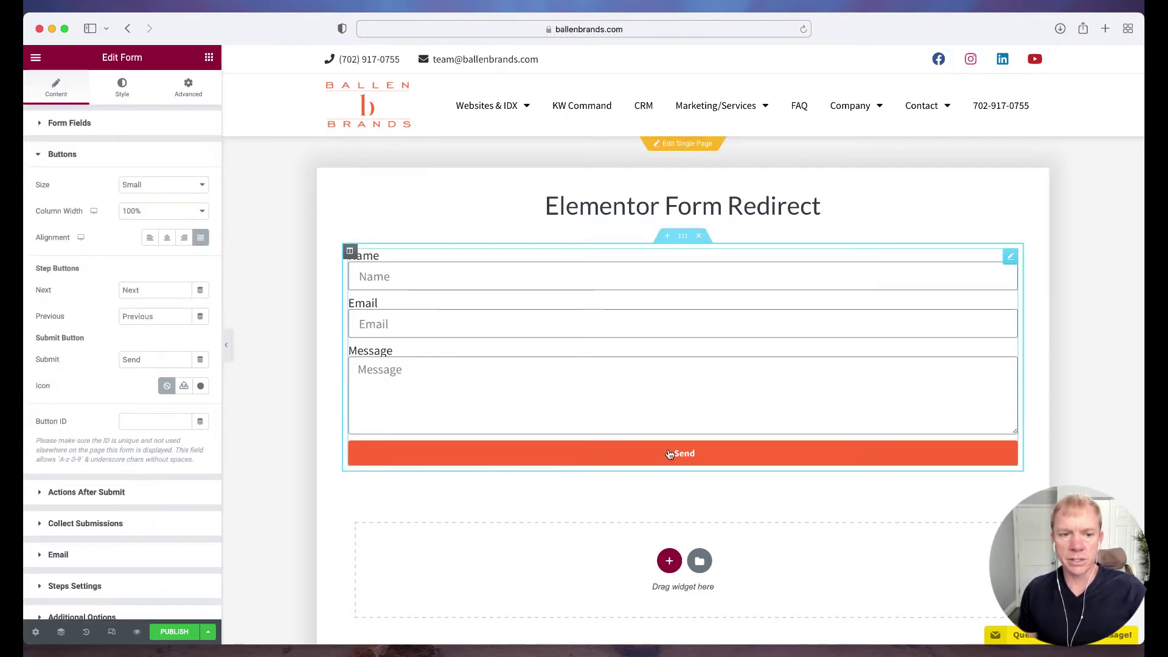
scroll(139, 361, "down", 3)
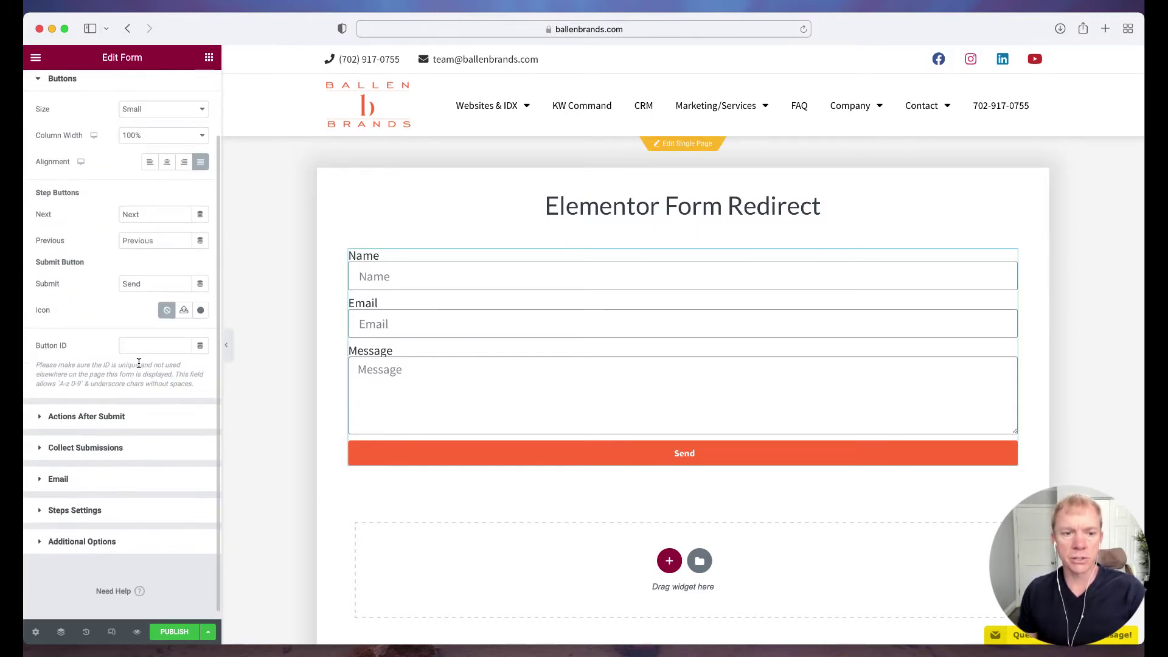
left_click(114, 417)
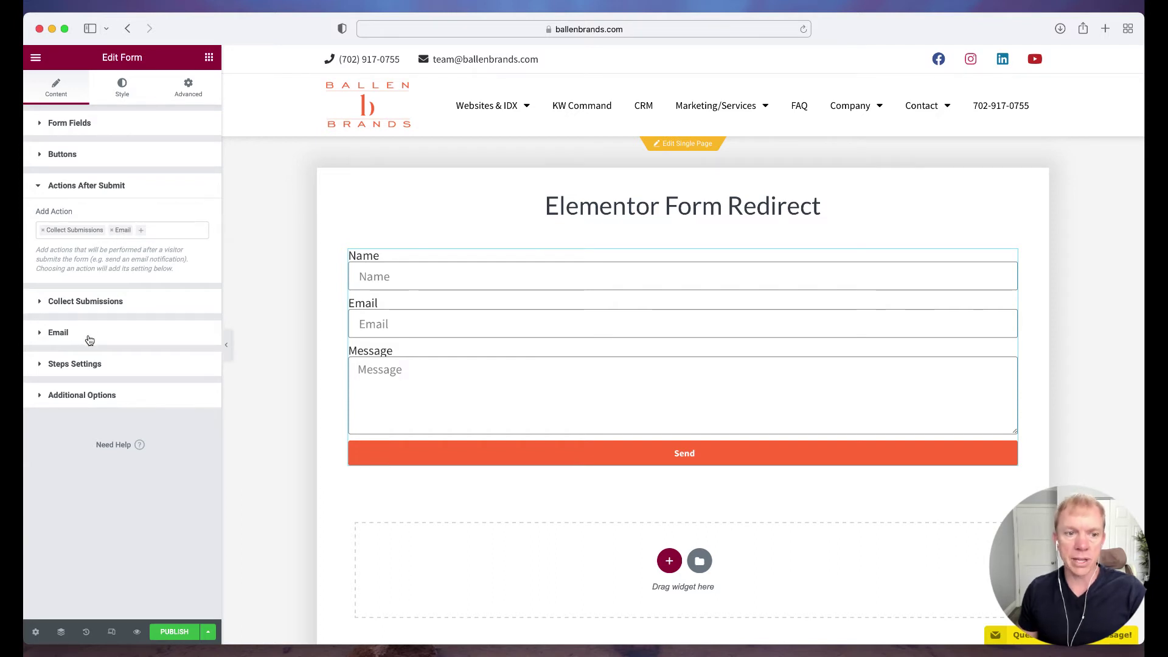
left_click(61, 307)
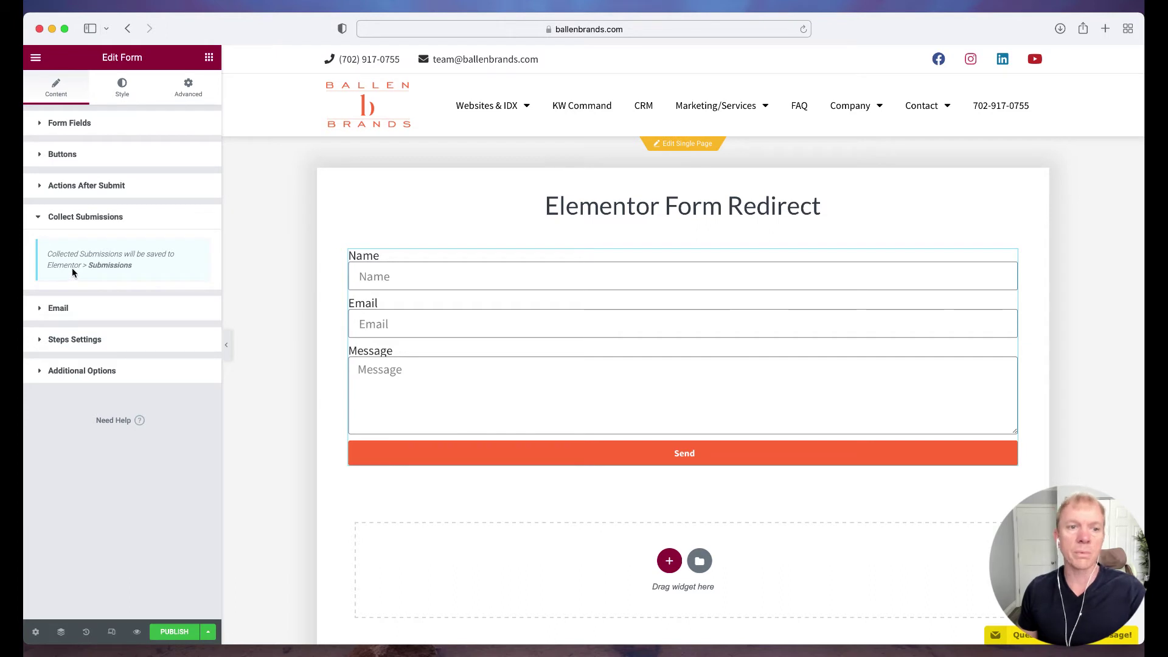
left_click(101, 217)
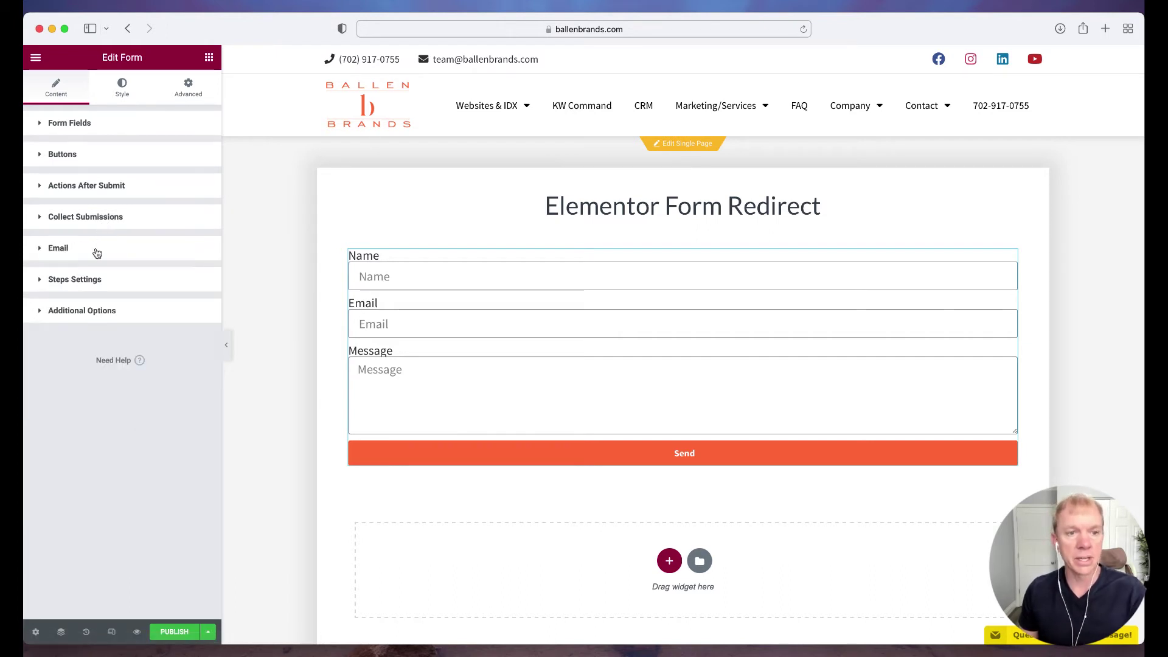
left_click(97, 248)
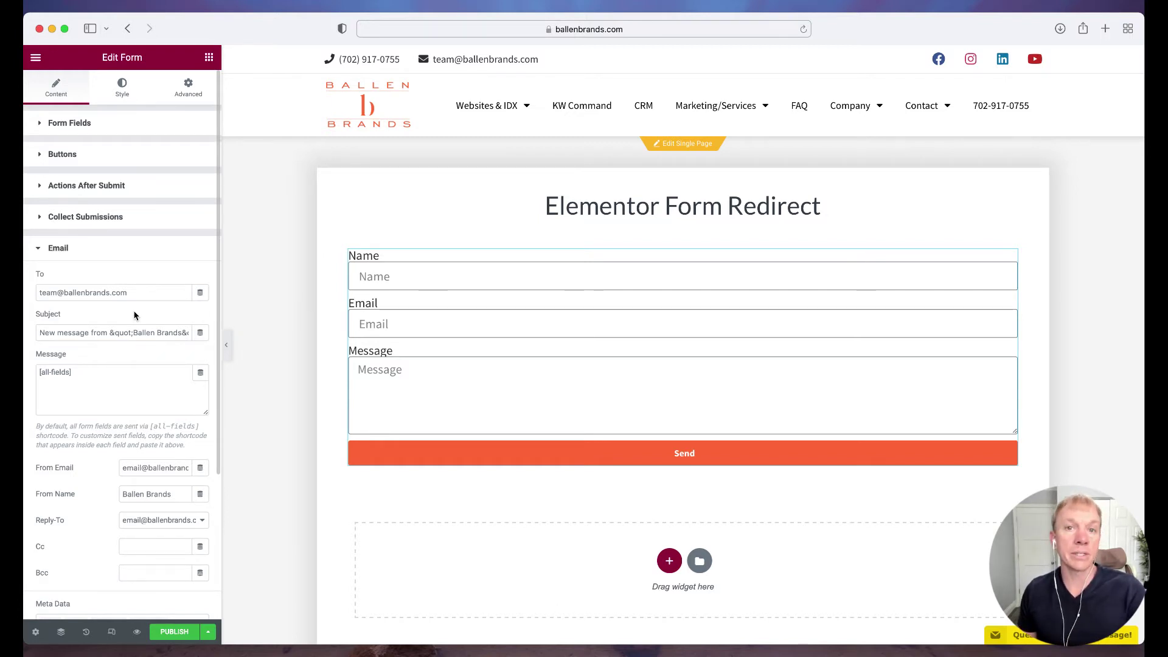
left_click(119, 255)
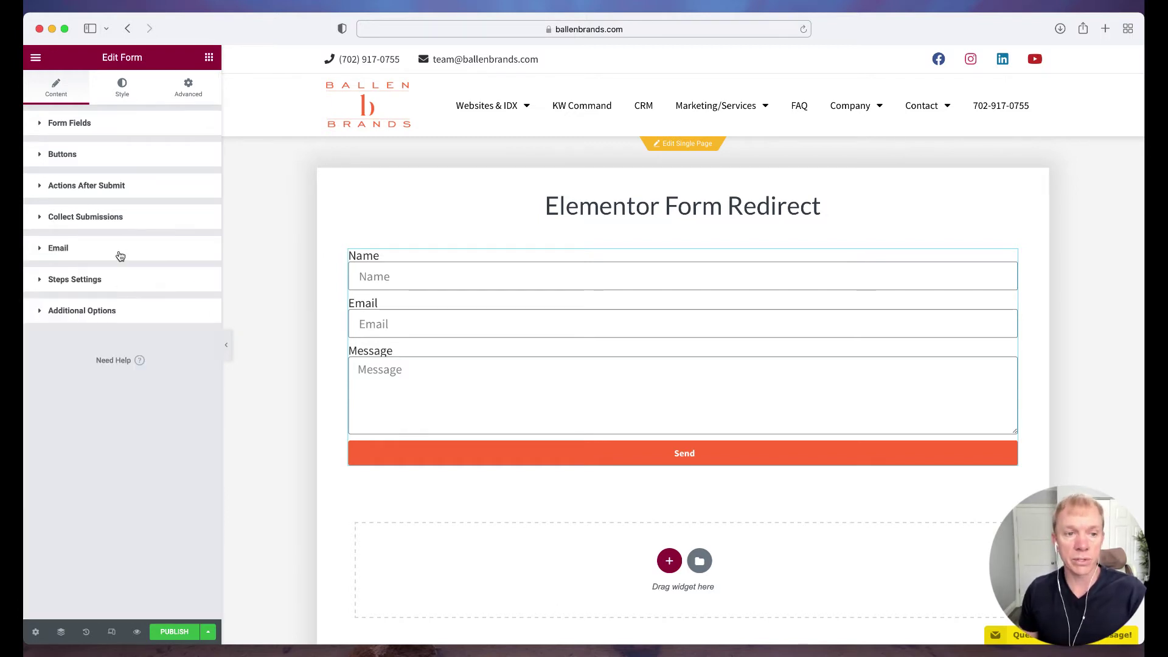
left_click(120, 255)
left_click(131, 248)
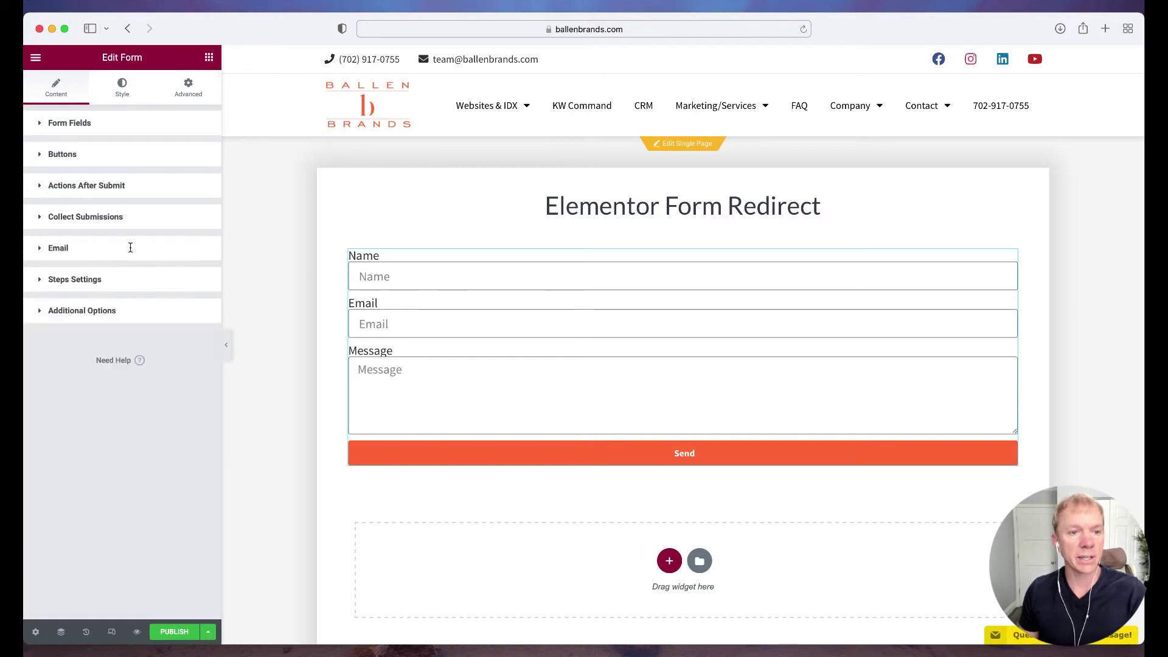
left_click(120, 313)
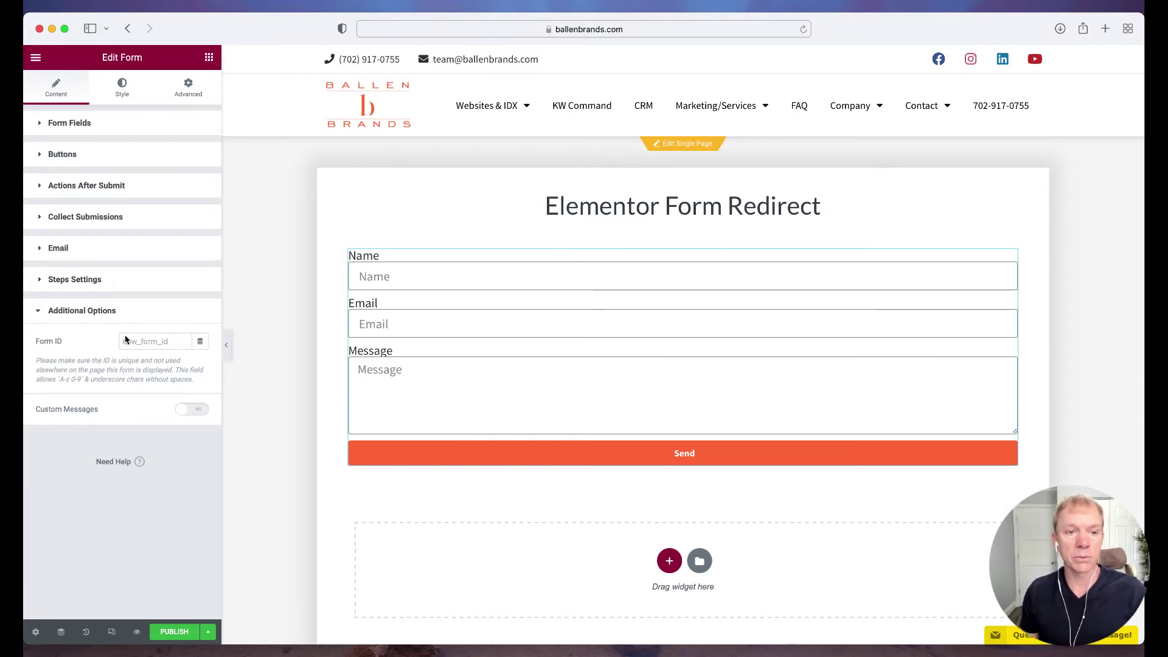
left_click(132, 314)
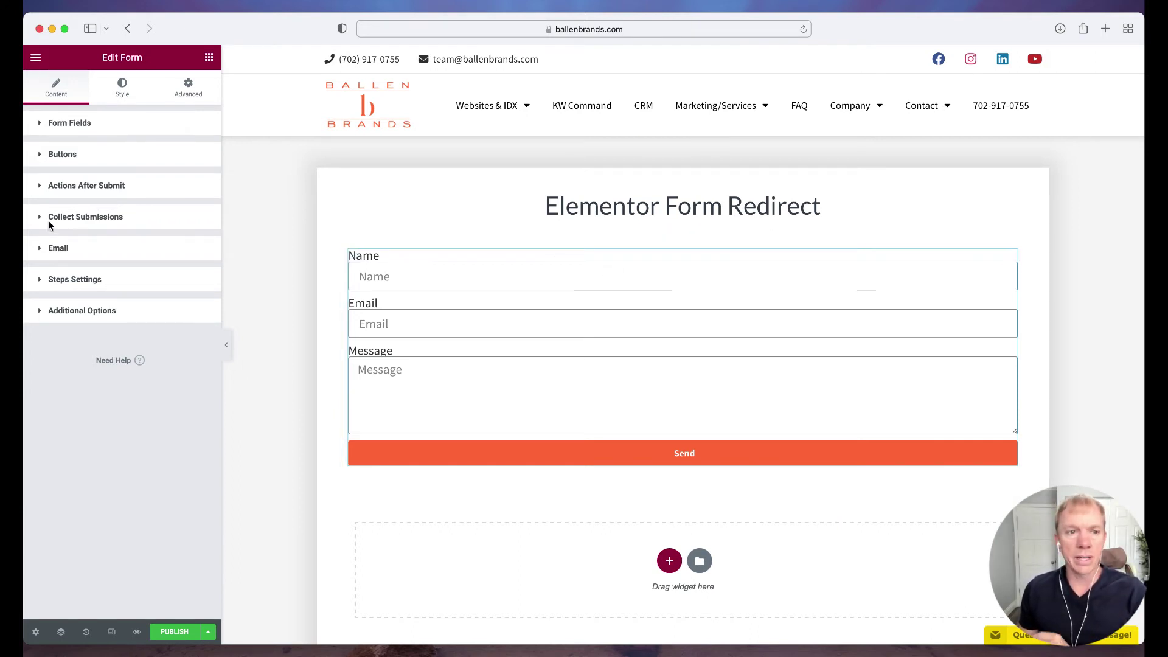
Choose Redirect from the Add Action list in the form's Actions After Submit.
left_click(130, 189)
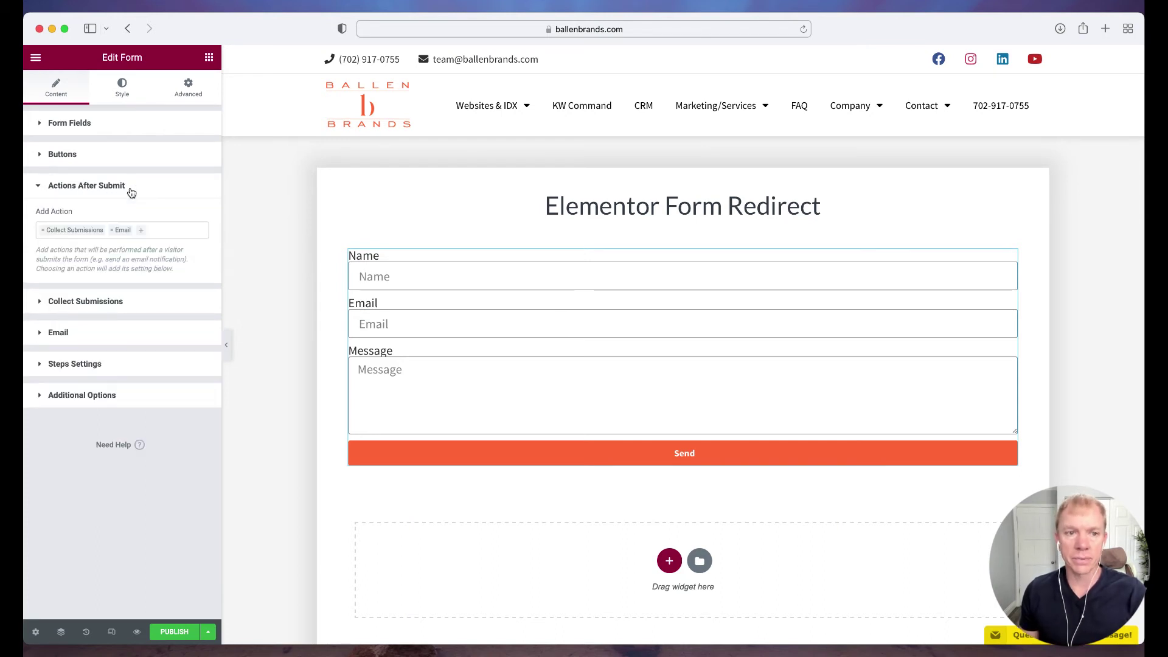
left_click(140, 229)
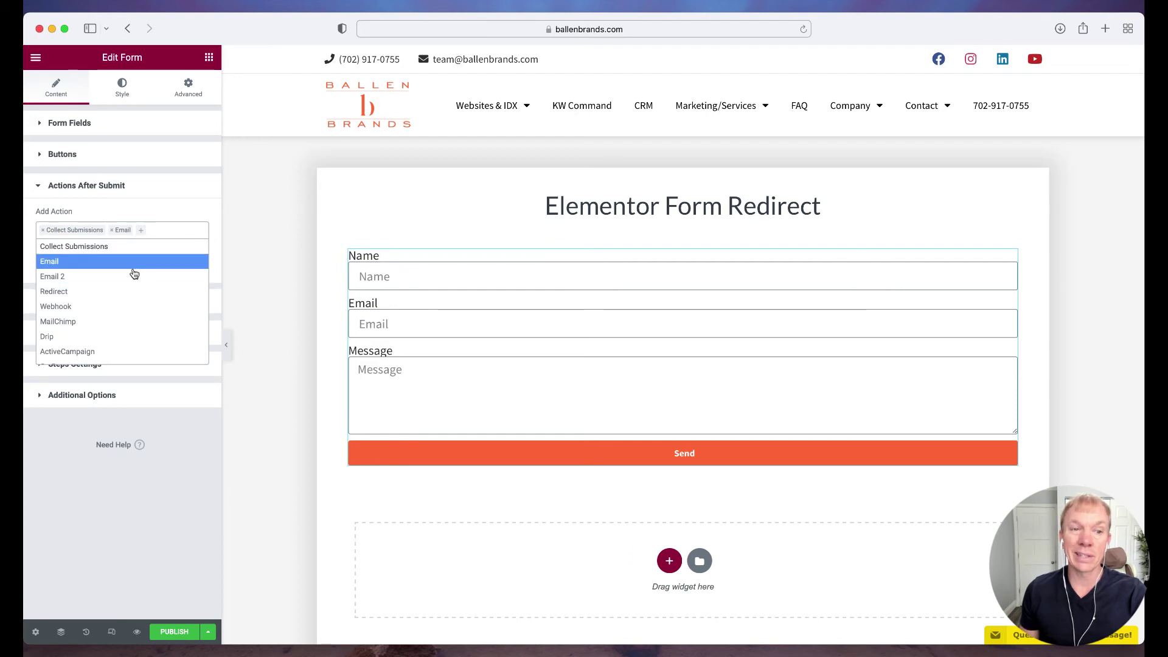
scroll(134, 277, "down", 3)
scroll(131, 279, "up", 2)
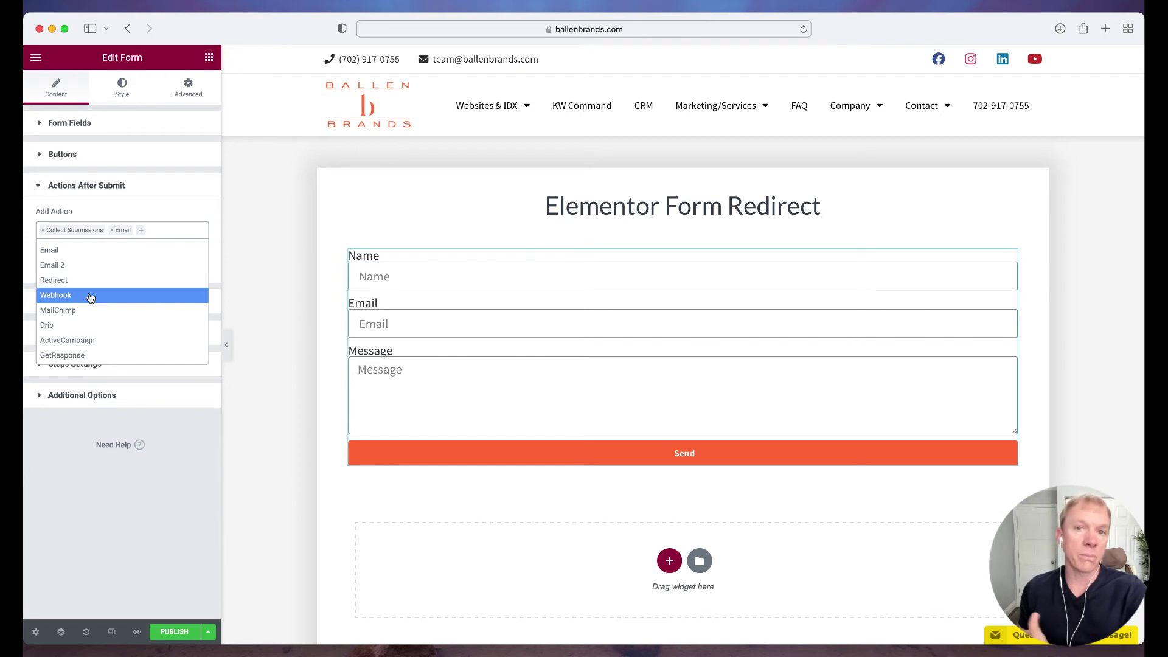
scroll(117, 298, "down", 2)
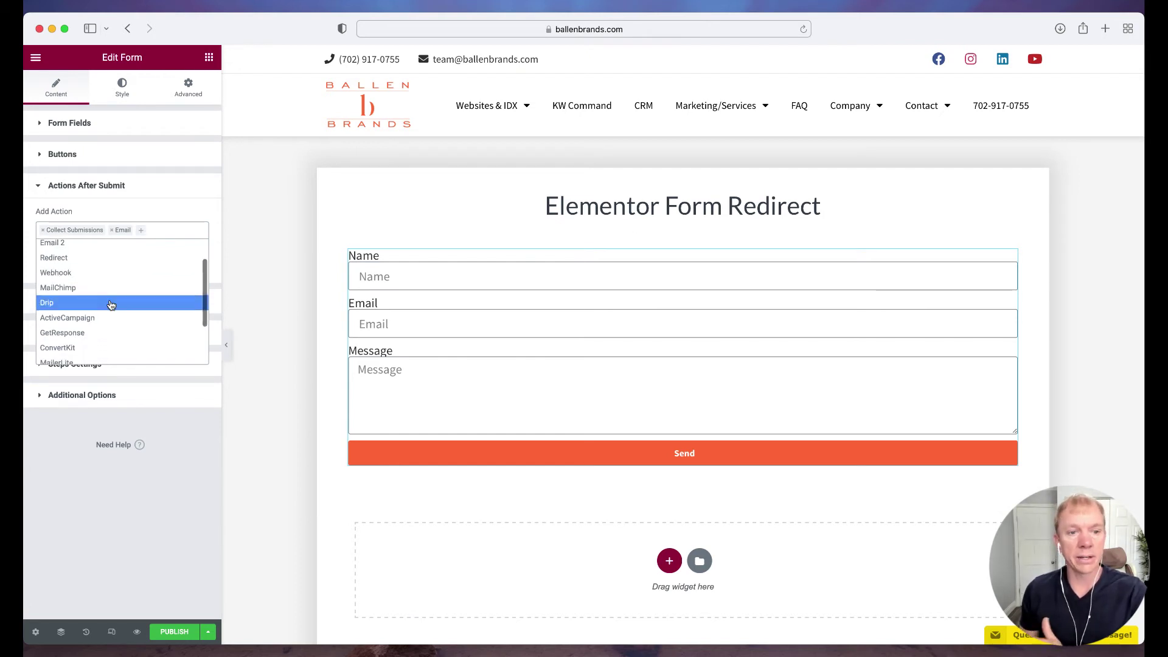
scroll(103, 320, "down", 4)
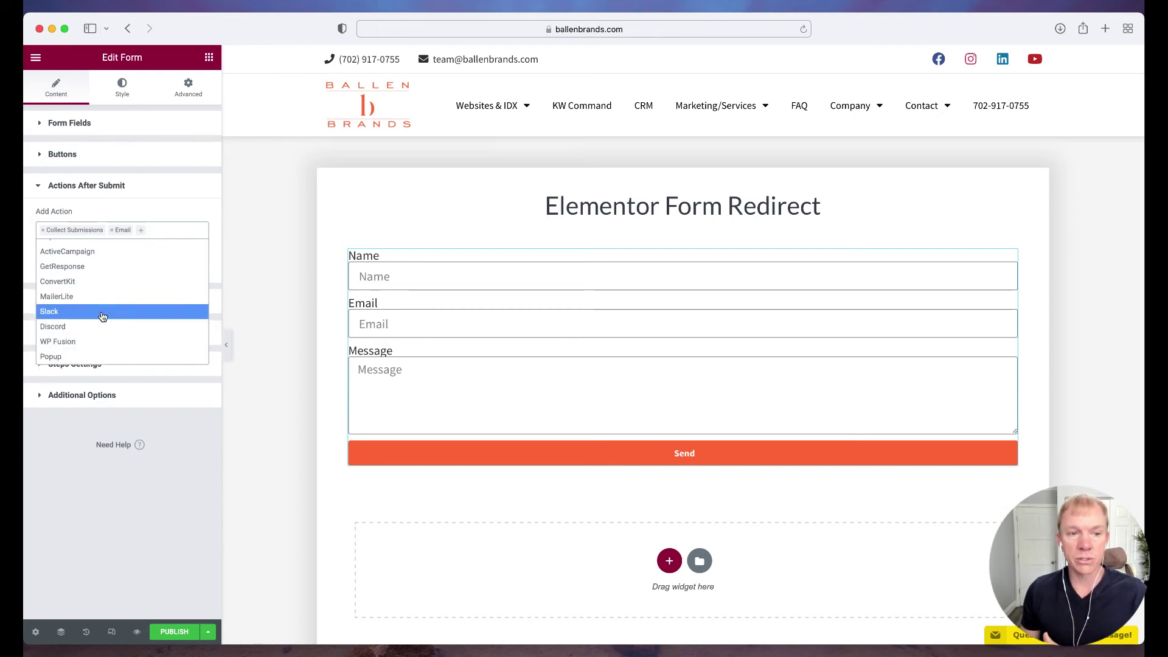
scroll(100, 315, "up", 4)
scroll(101, 315, "up", 2)
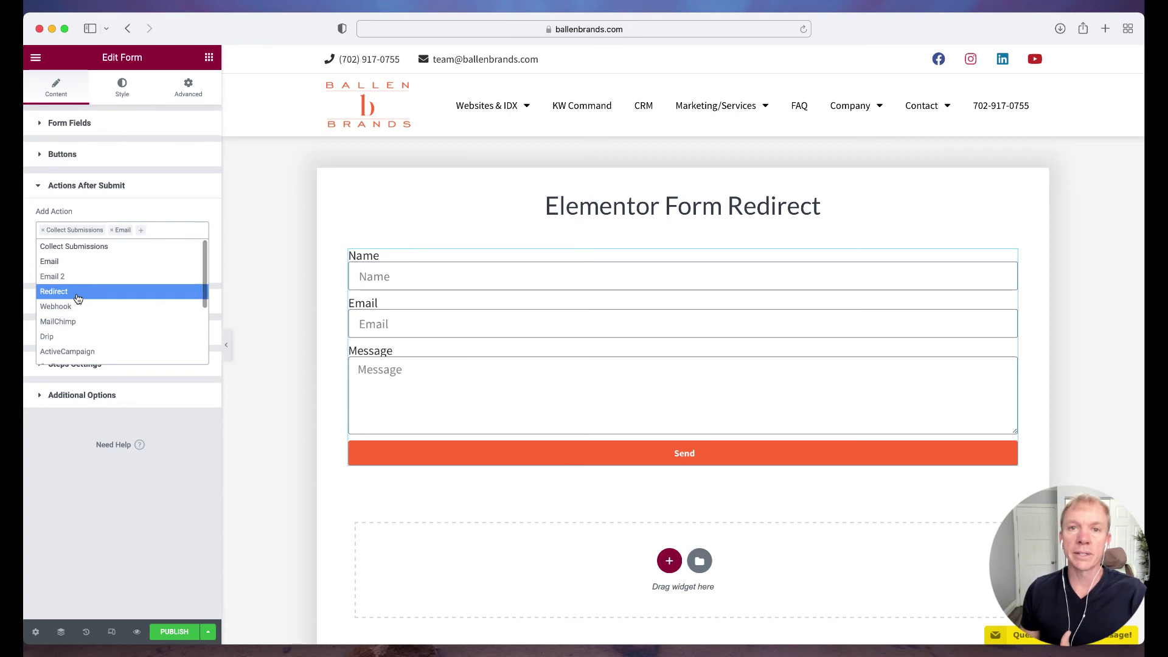
left_click(77, 298)
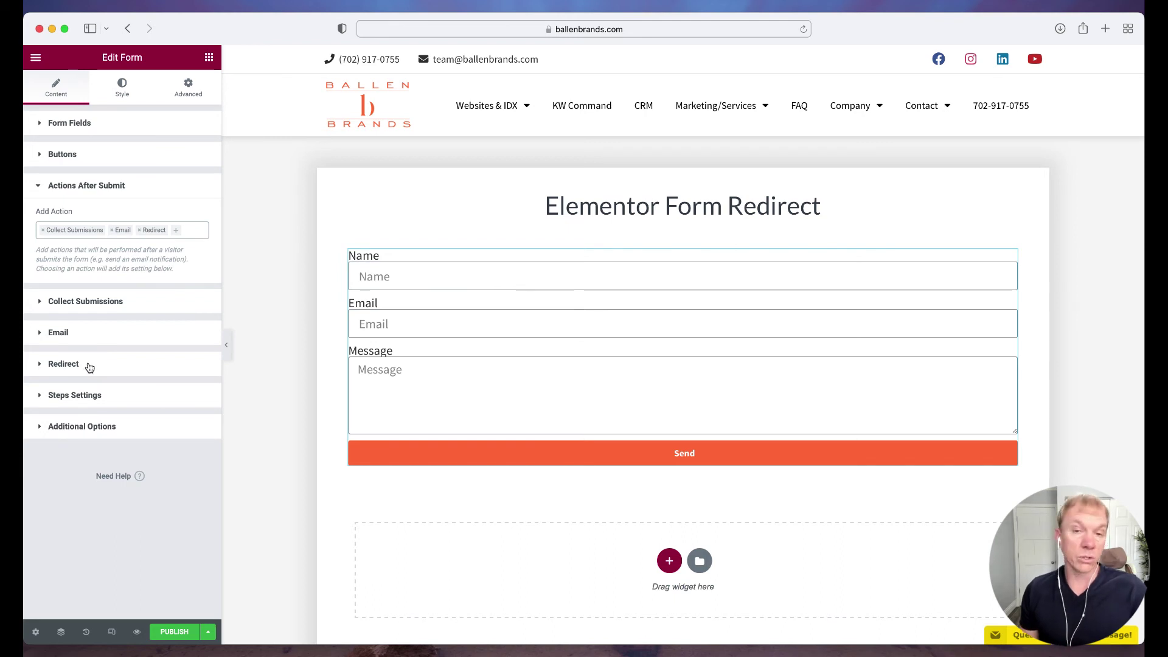
left_click(43, 368)
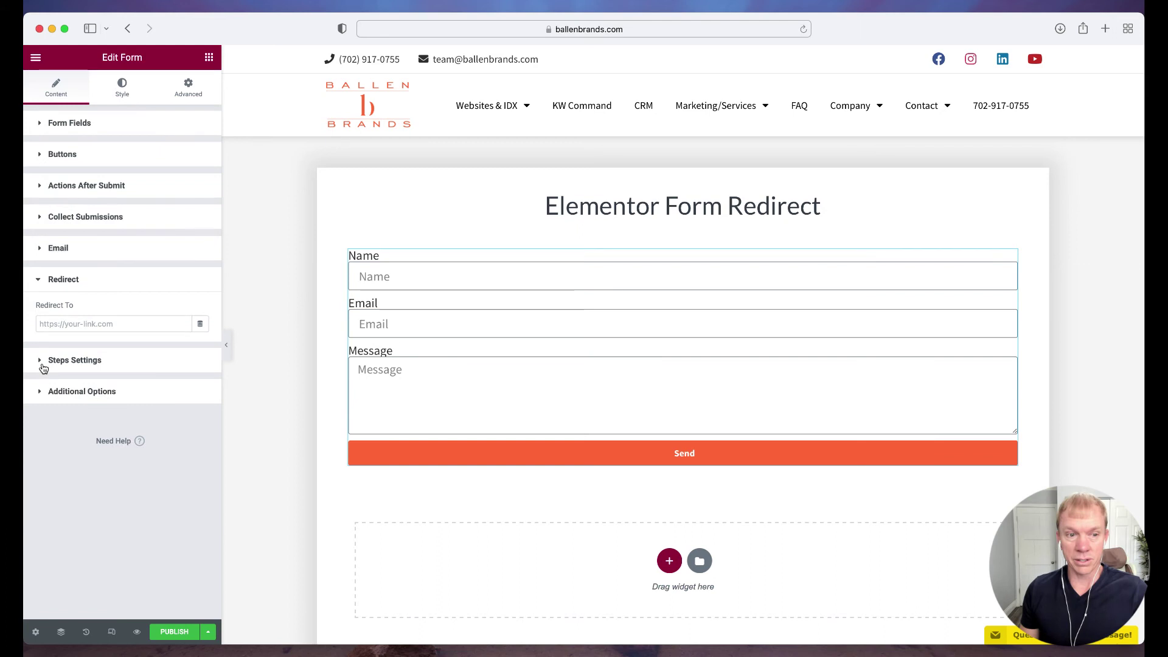
left_click(67, 325)
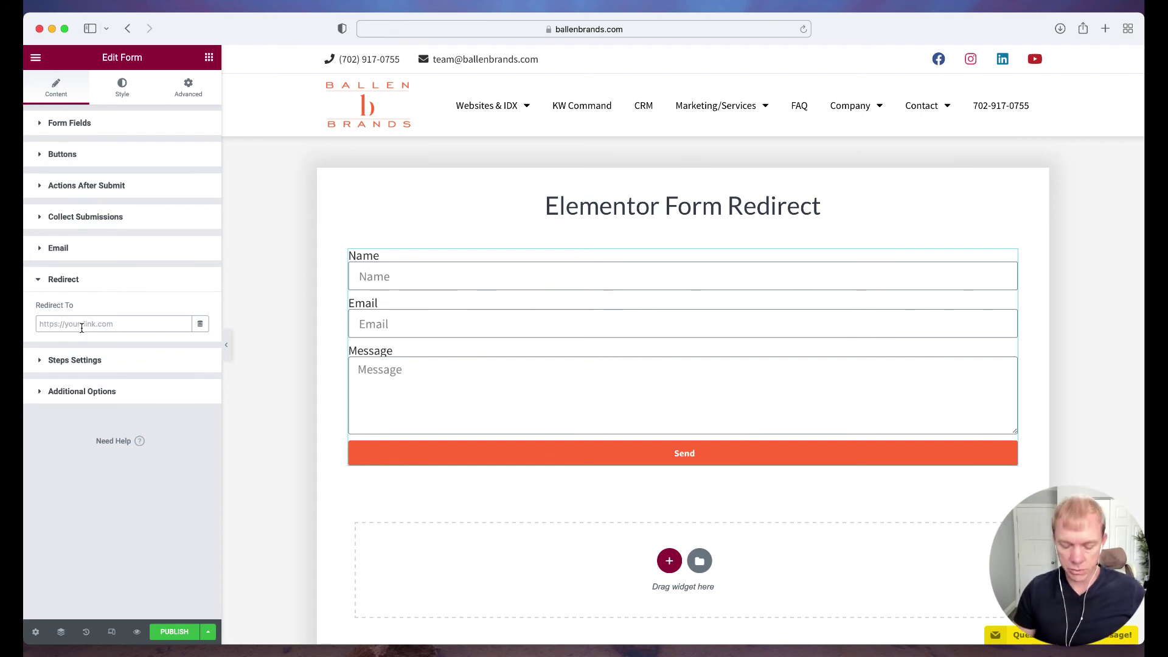
type("https://")
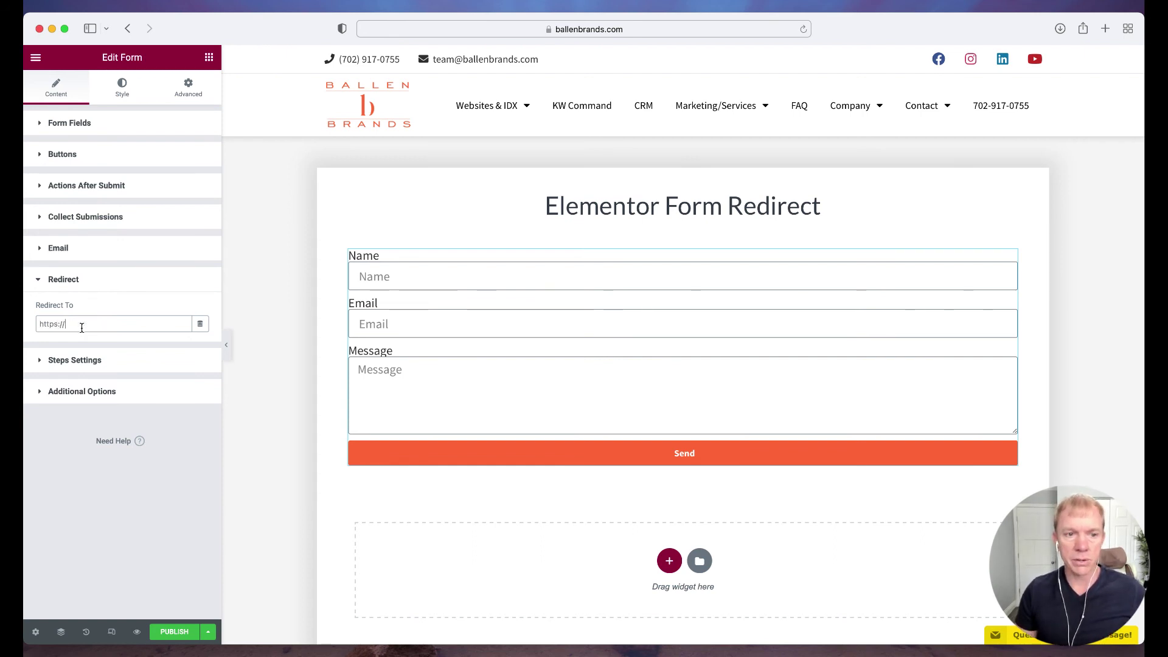
type("ballenbrands.com")
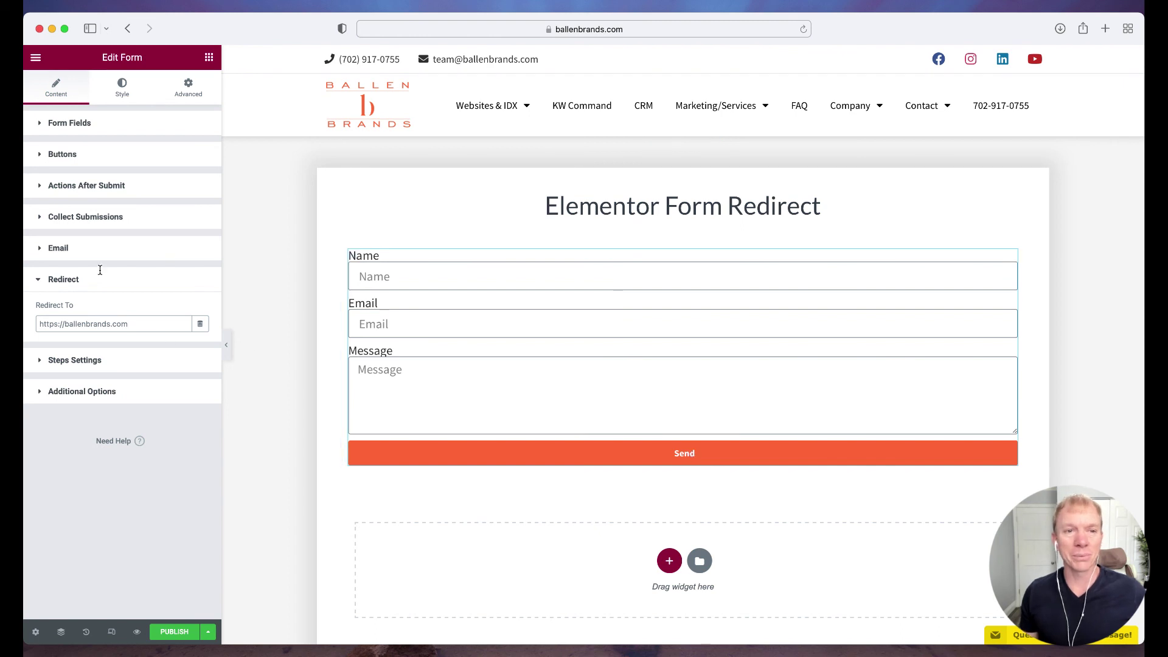
left_click(117, 186)
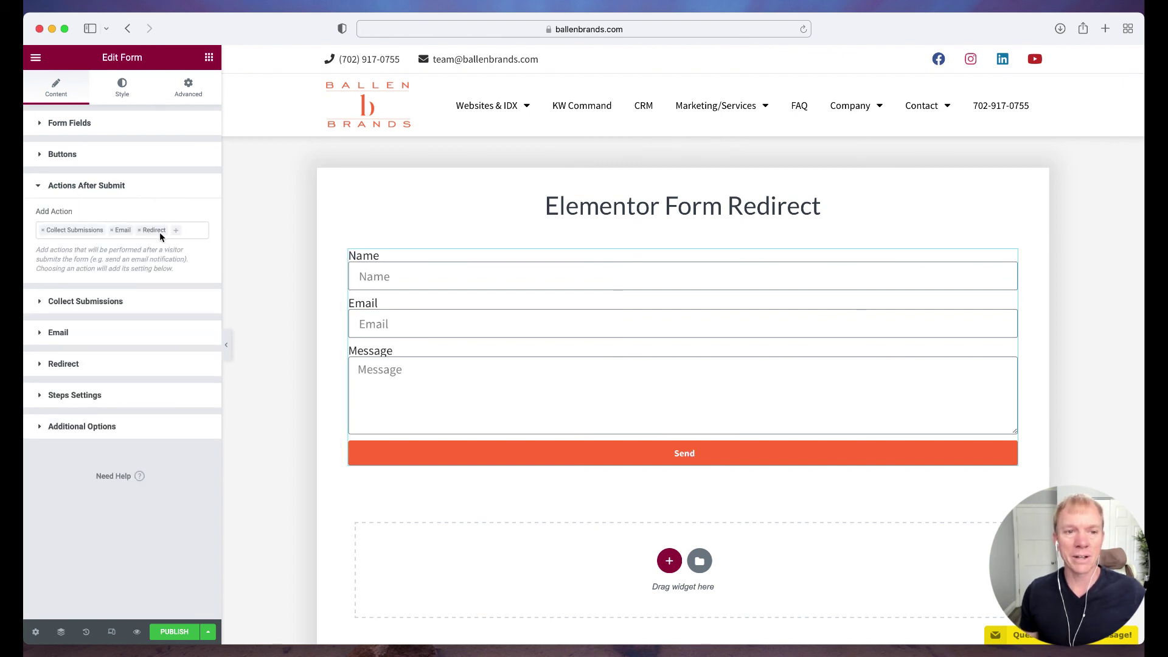
left_click(70, 364)
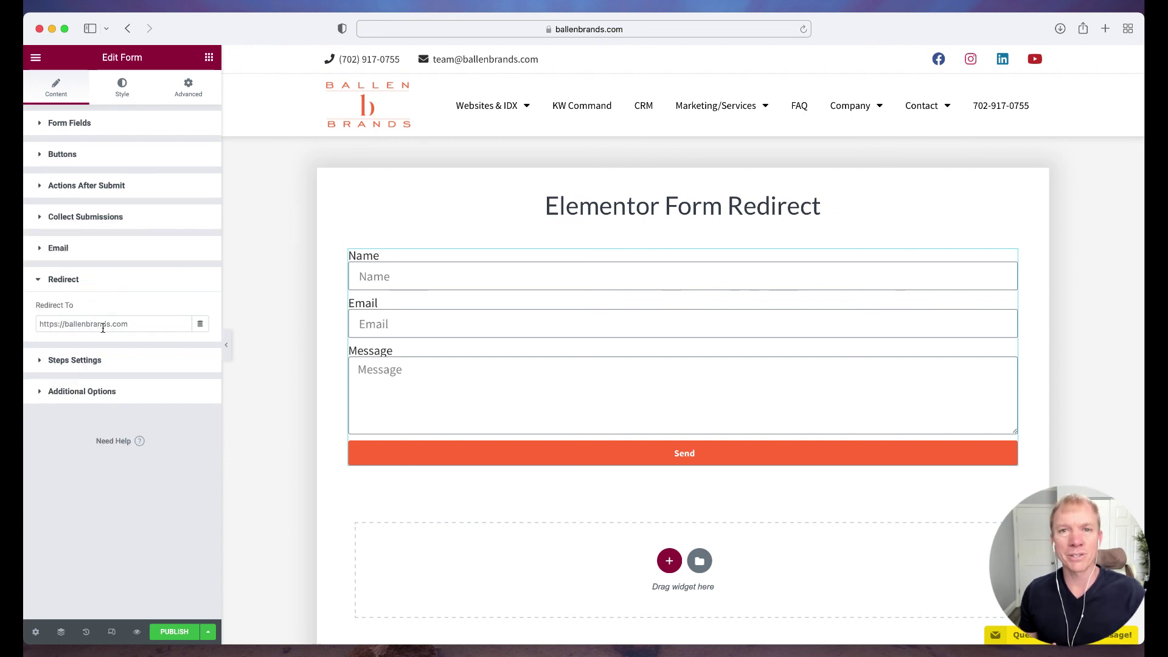